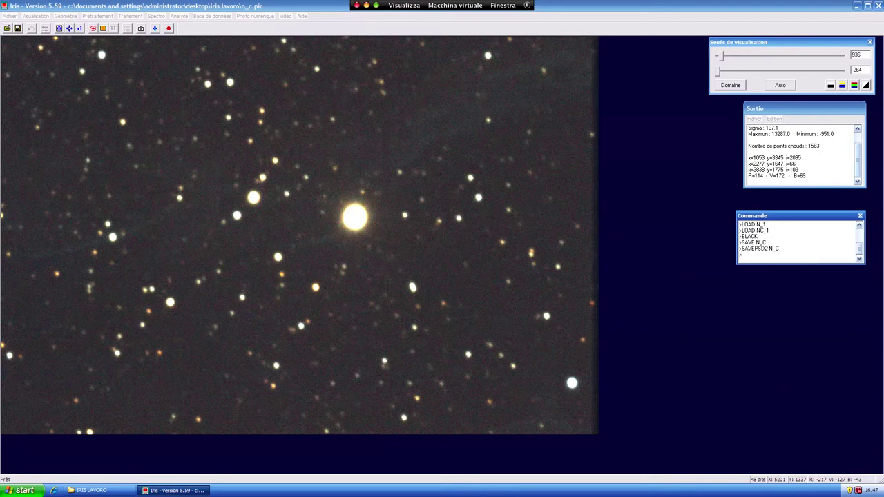
# Step: Apply the command ASINH 0.003 3 to the image and smooth it with a Gaussian filter of sigma 3.50
pyautogui.write('ASINH 0.003 3')
pyautogui.press('Return')
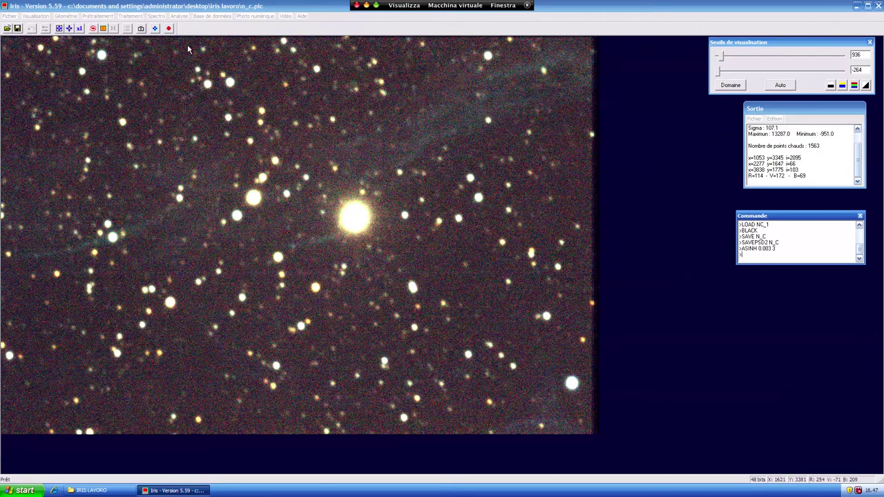
pyautogui.click(130, 17)
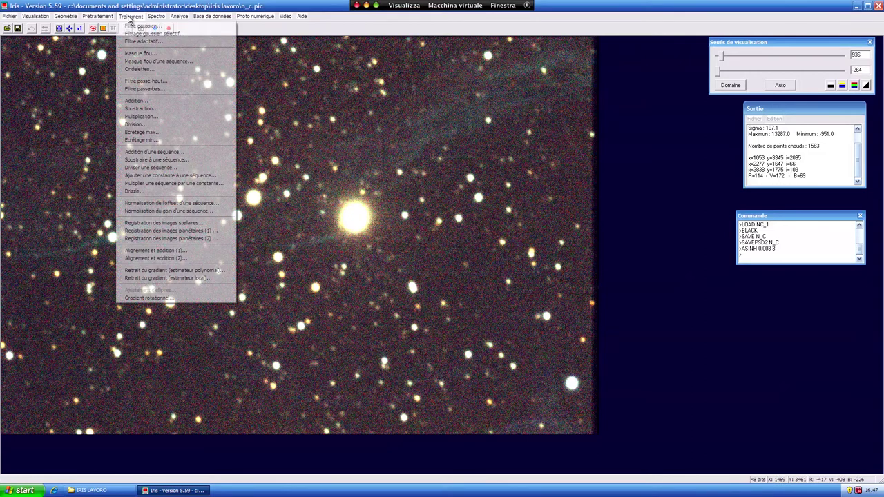
pyautogui.click(131, 27)
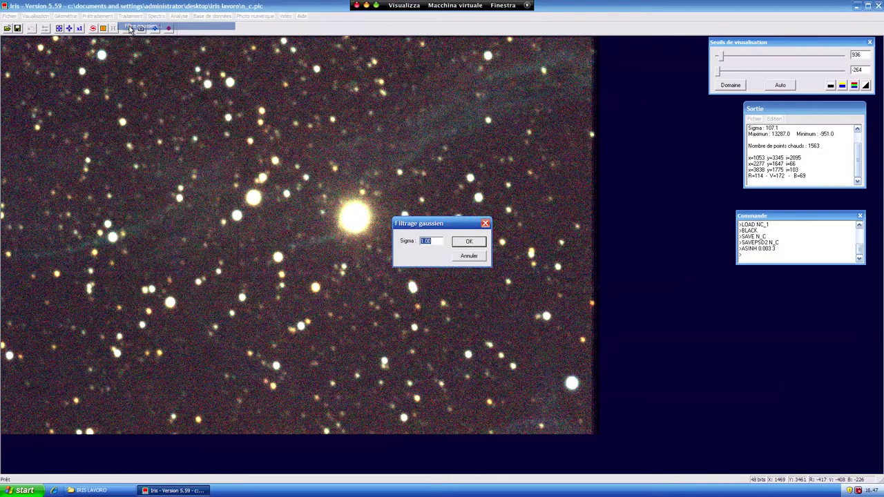
pyautogui.click(422, 241)
pyautogui.moveTo(423, 241); pyautogui.dragTo(413, 247)
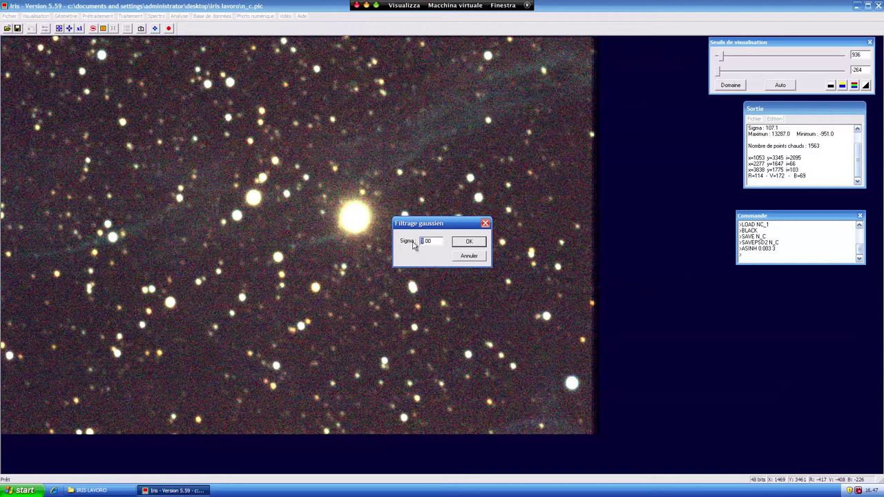
pyautogui.write('3')
pyautogui.click(470, 241)
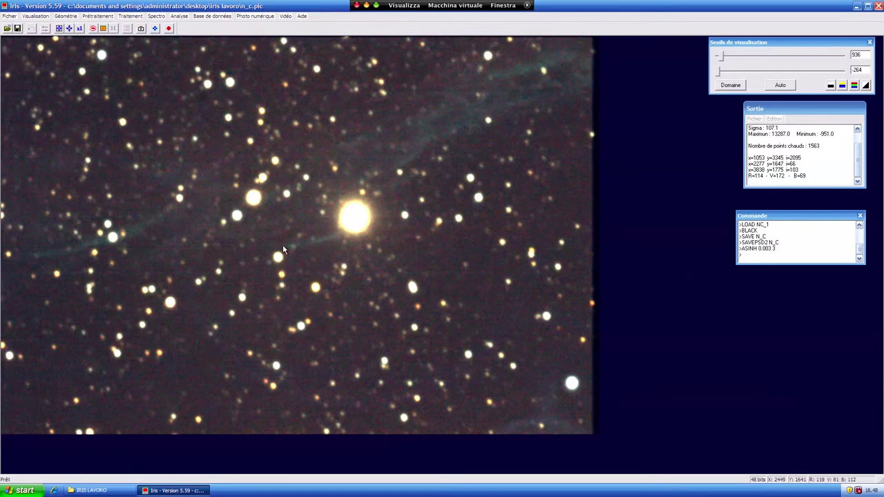
# Step: Apply the dynamic range enhancement (DDP) to the image with force 0.70 and intensity 1.20
pyautogui.click(36, 16)
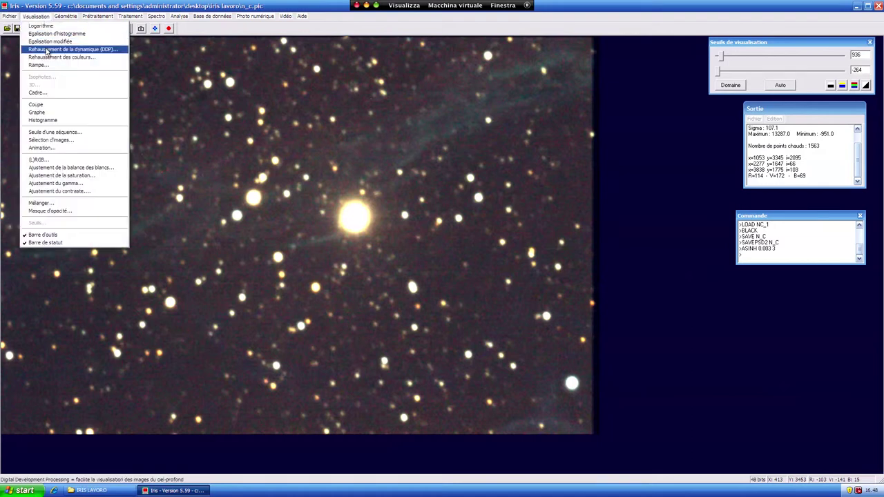
pyautogui.click(47, 50)
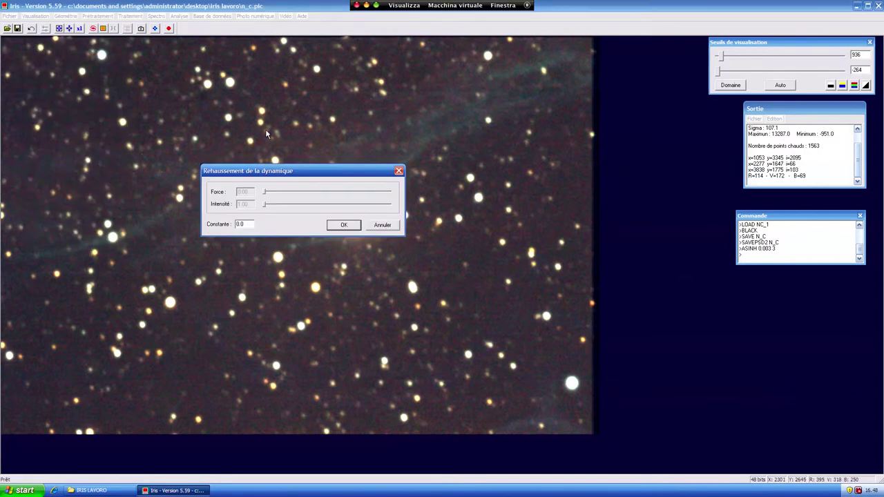
pyautogui.moveTo(310, 174); pyautogui.dragTo(232, 56)
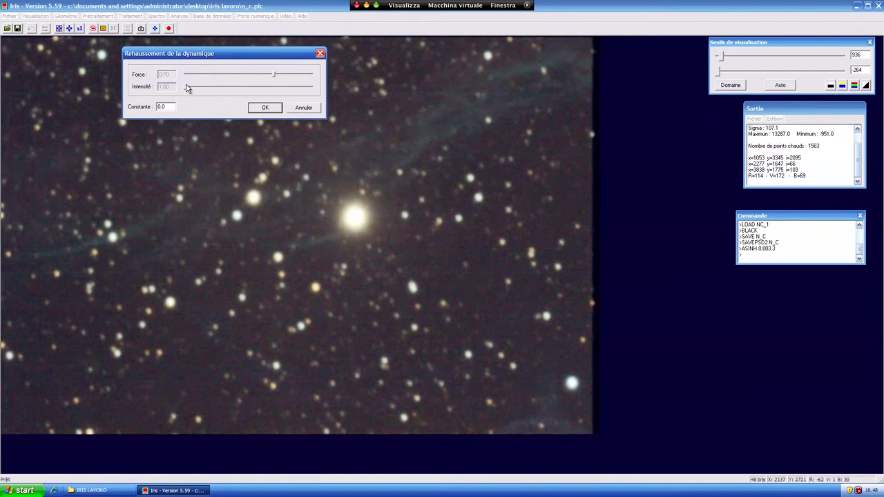
pyautogui.moveTo(185, 88); pyautogui.dragTo(190, 89)
pyautogui.moveTo(191, 87); pyautogui.dragTo(192, 87)
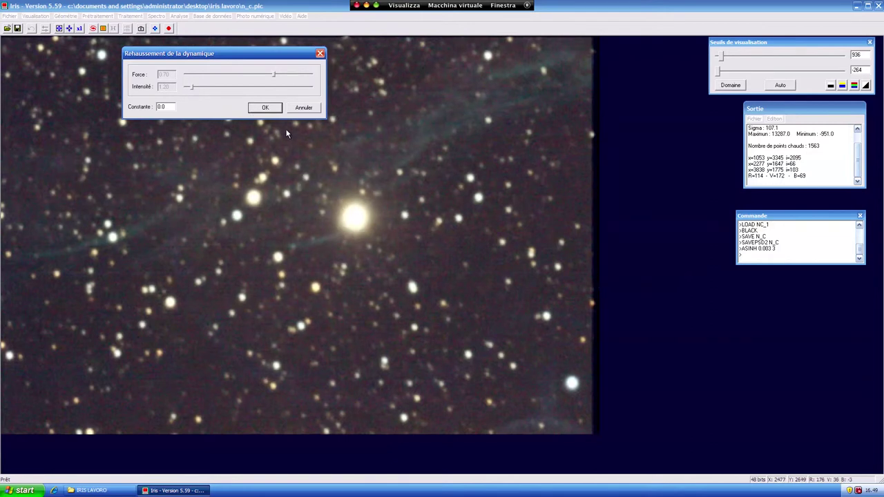
pyautogui.click(265, 108)
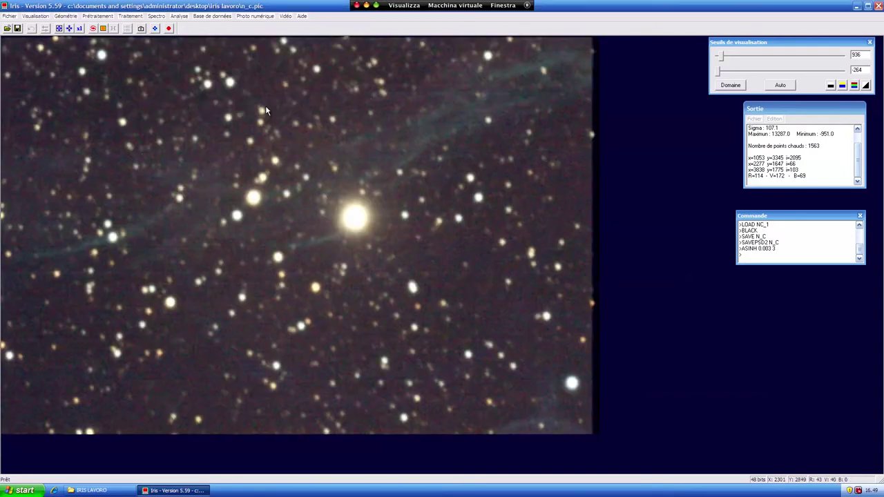
# Step: Adjust the luminance contrast of the star field image with C1 set to 0.30
pyautogui.click(38, 16)
pyautogui.click(53, 192)
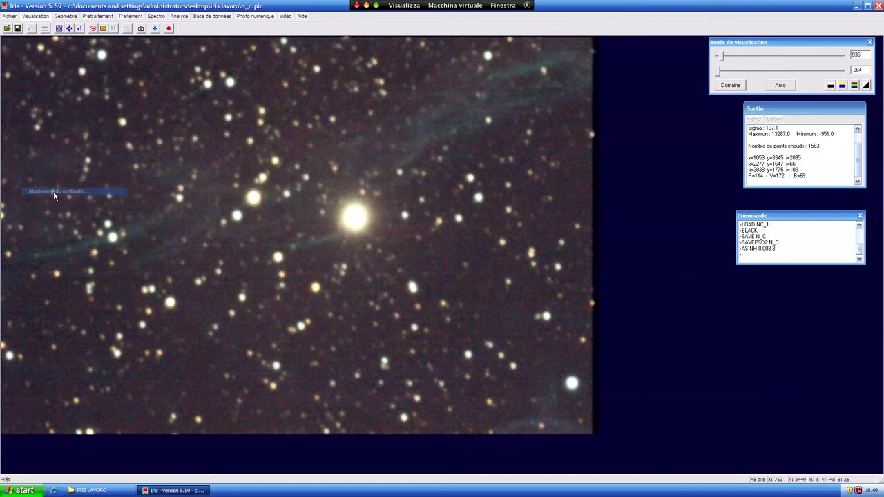
pyautogui.moveTo(270, 108); pyautogui.dragTo(222, 70)
pyautogui.moveTo(137, 88); pyautogui.dragTo(172, 85)
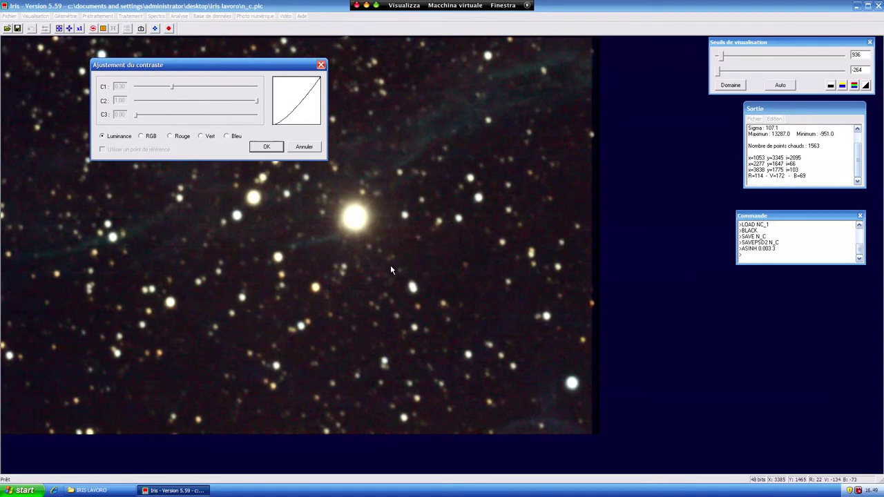
pyautogui.click(266, 147)
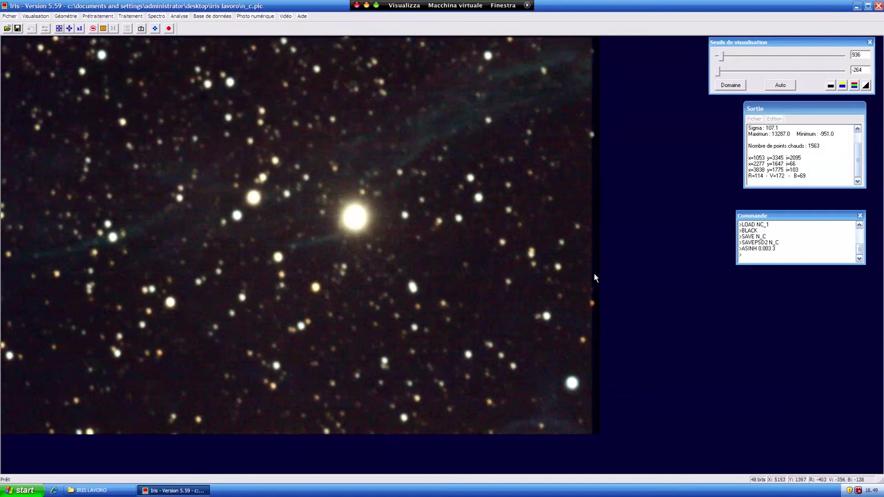
# Step: Save the processed image as N_C1 and export a PSD copy named C_1 with SAVEPSD2
pyautogui.click(759, 263)
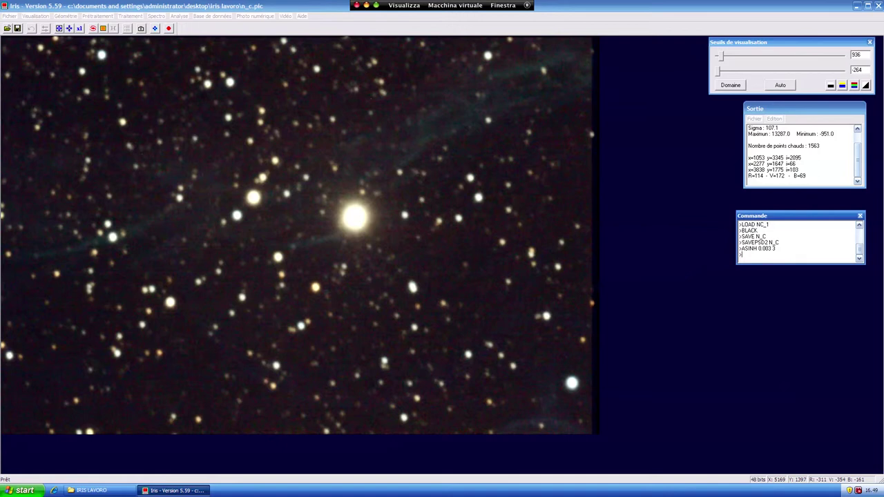
pyautogui.write('SAVE N_C')
pyautogui.write('1')
pyautogui.press('Return')
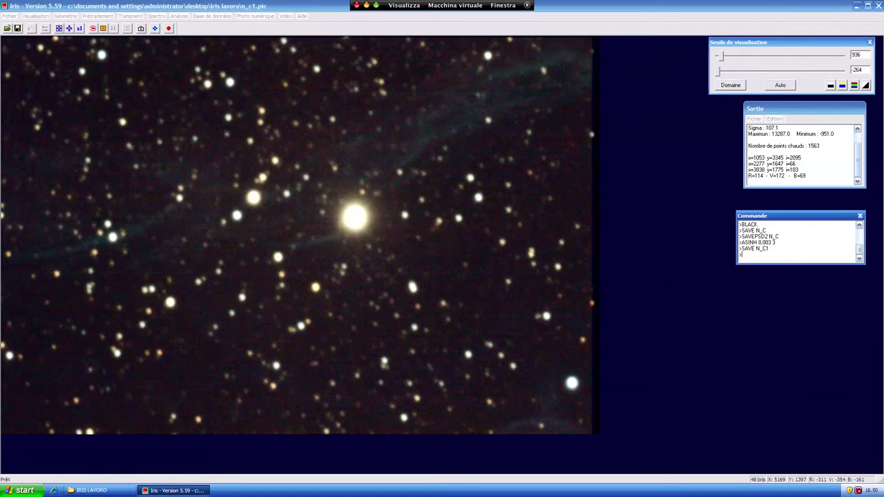
pyautogui.write('SAVEPSD2 C_1')
pyautogui.press('Return')
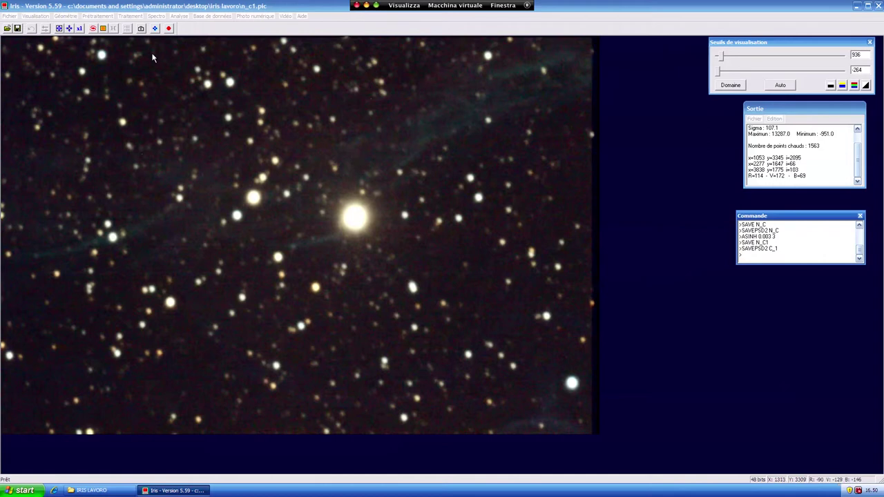
# Step: Add the disk file n_c.pic from the IRIS LAVORO folder to the current image
pyautogui.click(130, 16)
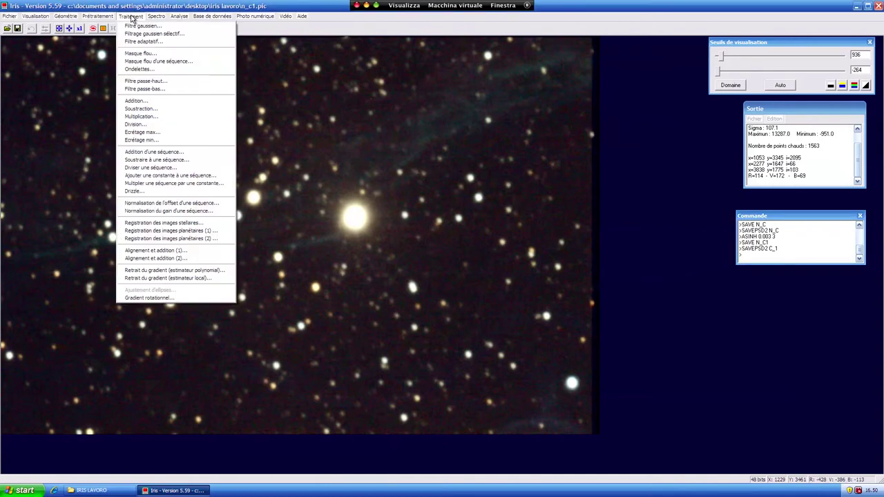
pyautogui.click(139, 100)
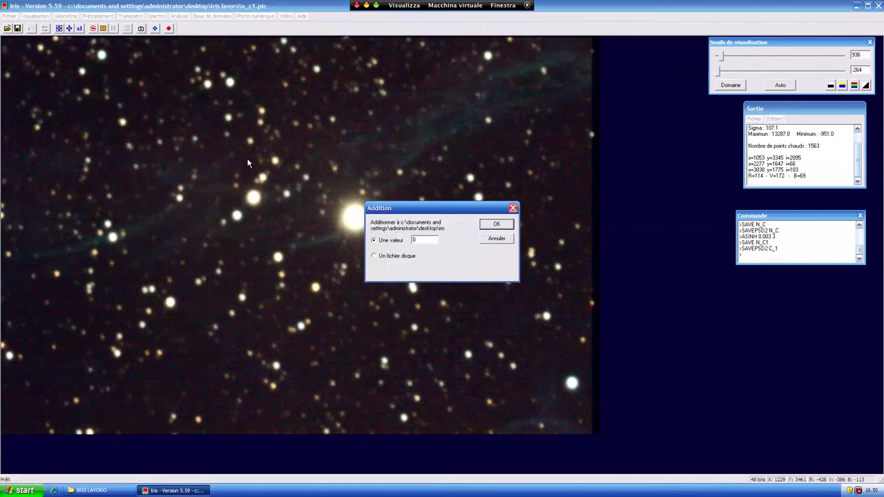
pyautogui.click(137, 20)
pyautogui.click(374, 256)
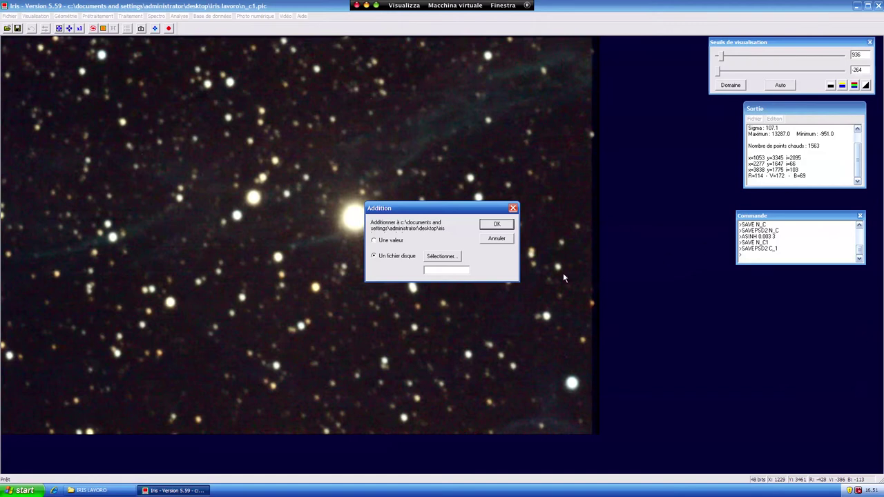
pyautogui.click(448, 257)
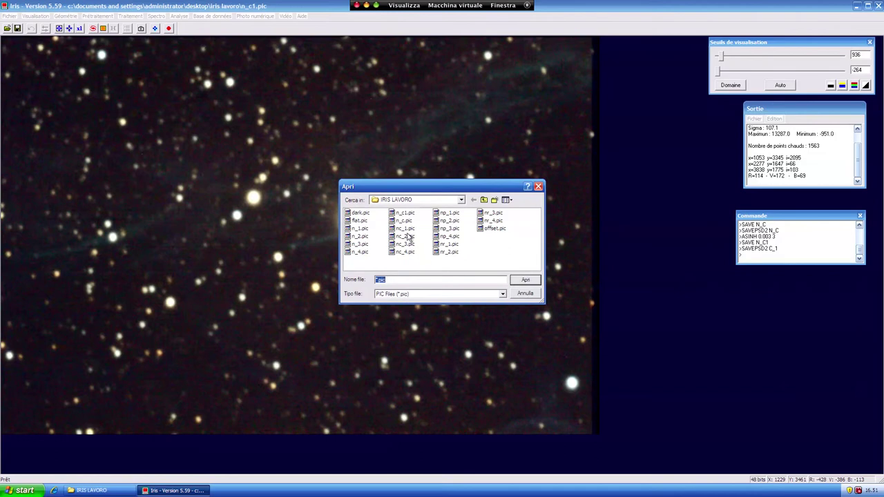
pyautogui.click(403, 220)
pyautogui.click(528, 280)
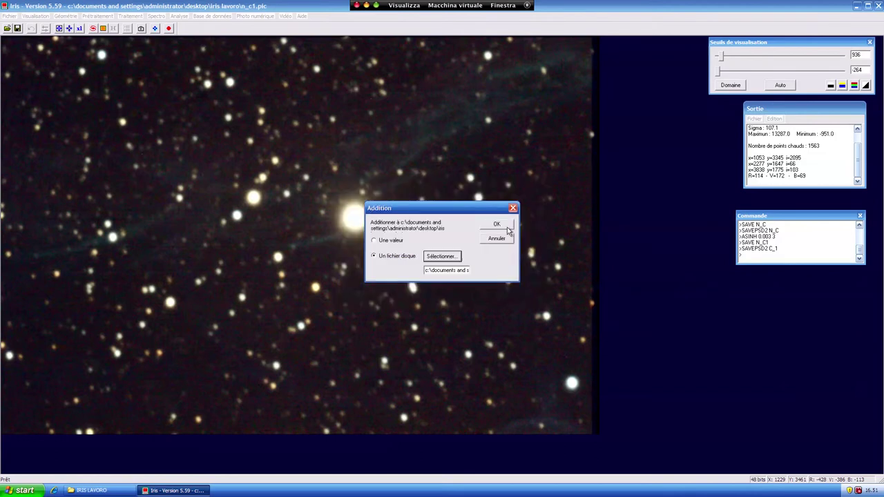
pyautogui.click(497, 225)
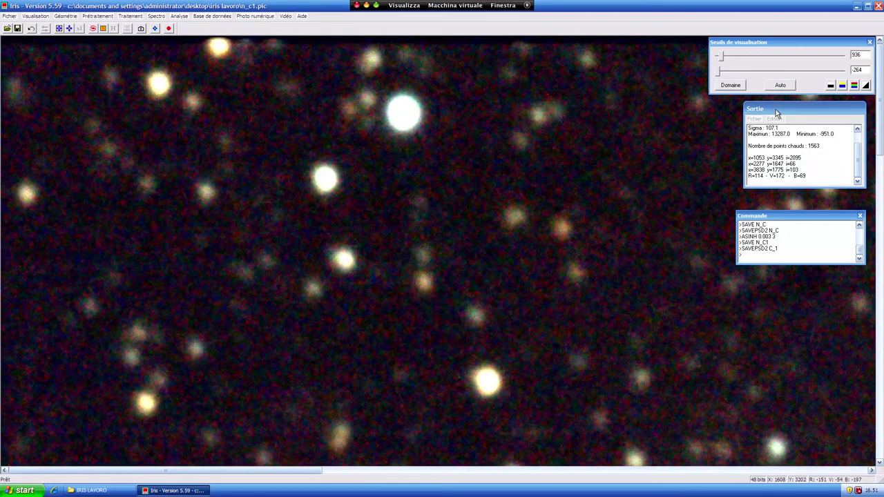
# Step: Set the display thresholds of the summed image automatically and show the whole frame
pyautogui.click(788, 88)
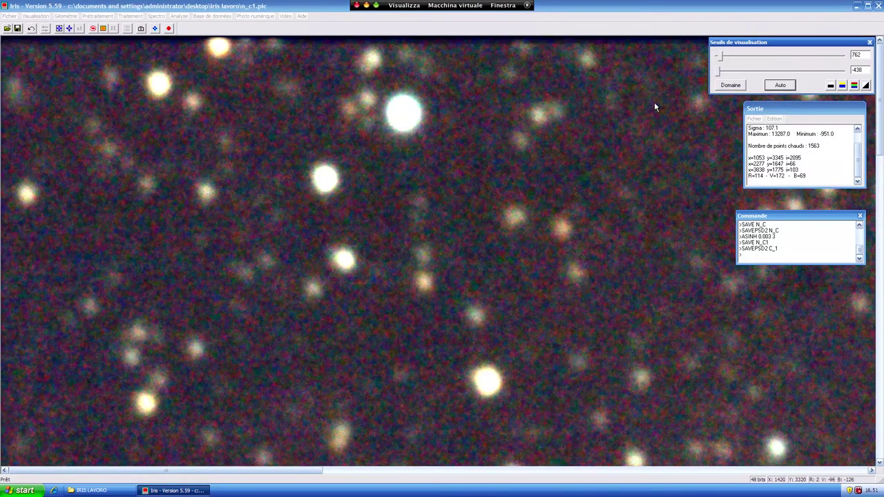
pyautogui.click(70, 30)
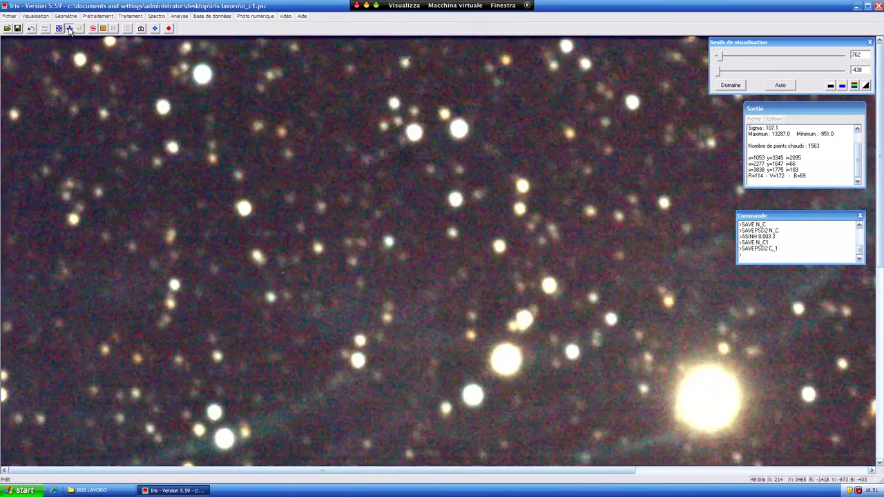
pyautogui.click(70, 29)
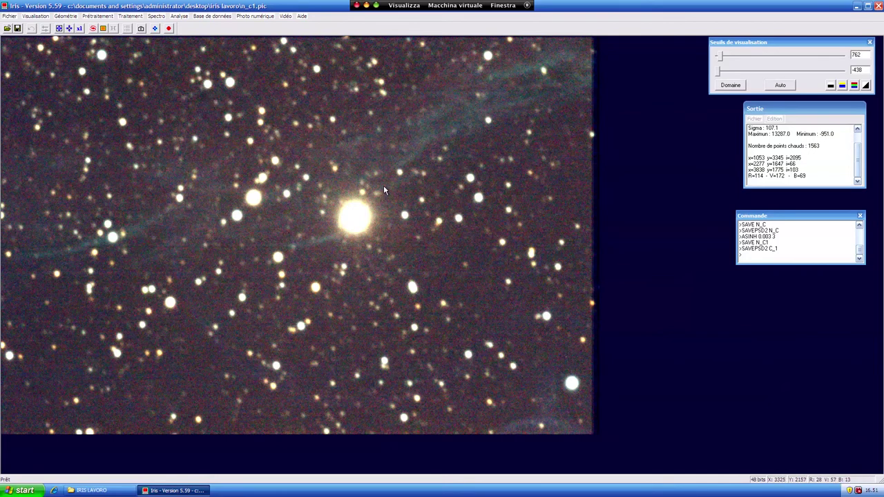
# Step: Smooth the summed image with a Gaussian filter of sigma 2.50
pyautogui.click(129, 16)
pyautogui.click(137, 31)
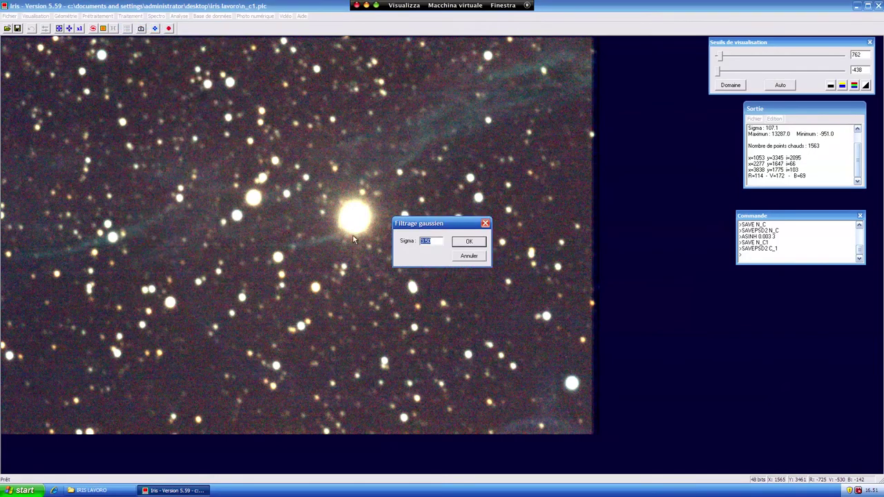
pyautogui.click(421, 242)
pyautogui.hotkey('shift', 'Right')
pyautogui.write('2')
pyautogui.click(470, 247)
pyautogui.click(469, 241)
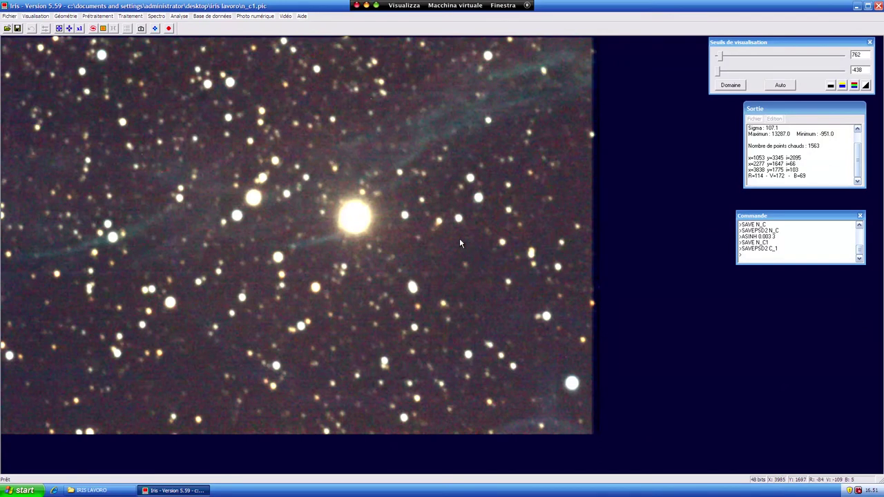
# Step: Darken the background of the summed image with a luminance contrast adjustment, C1 at 0.30
pyautogui.click(35, 16)
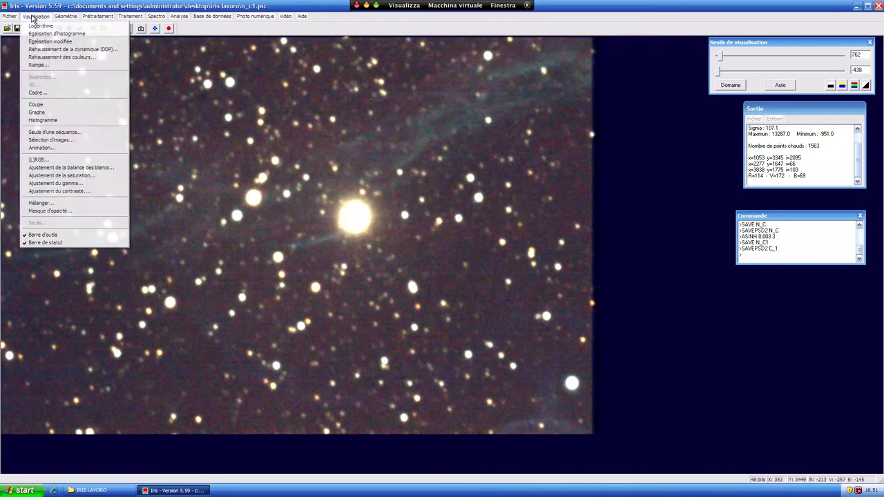
pyautogui.click(43, 190)
pyautogui.moveTo(254, 110); pyautogui.dragTo(180, 70)
pyautogui.moveTo(109, 88); pyautogui.dragTo(145, 85)
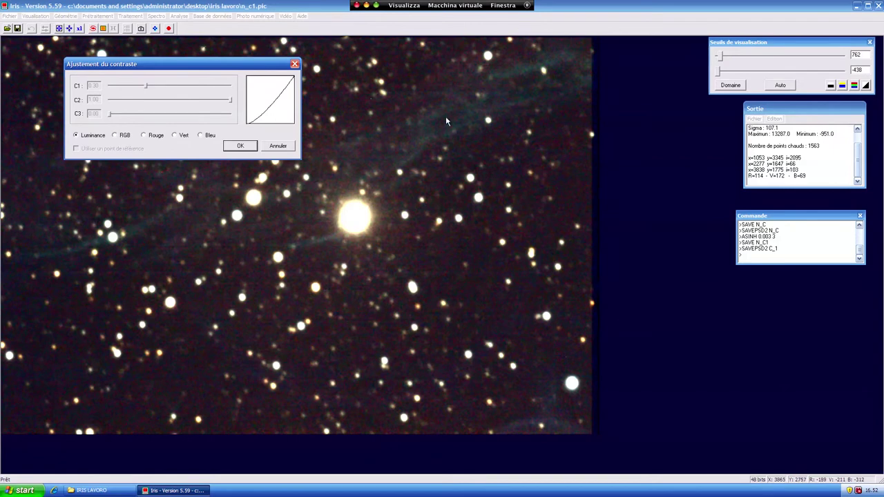
pyautogui.click(240, 146)
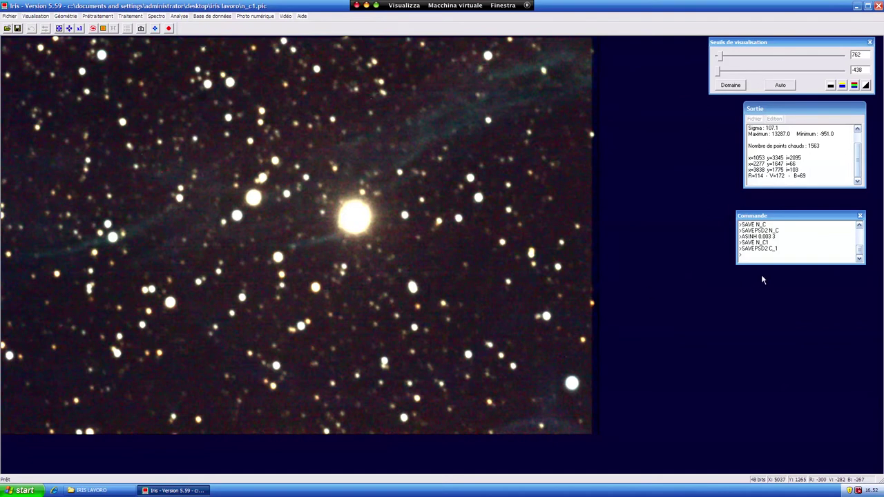
# Step: Export the summed image as a PSD file named N_C2 with SAVEPSD2
pyautogui.click(741, 254)
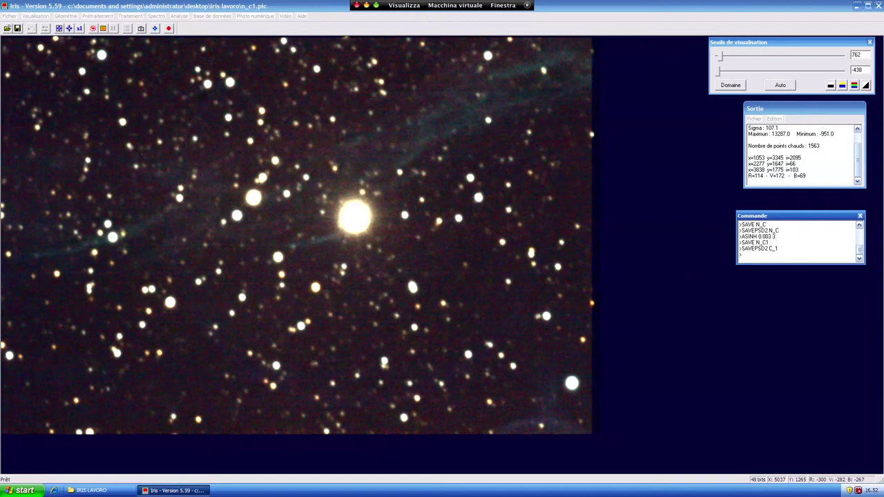
pyautogui.write('AVEPSD2')
pyautogui.write('N_C2')
pyautogui.press('Return')
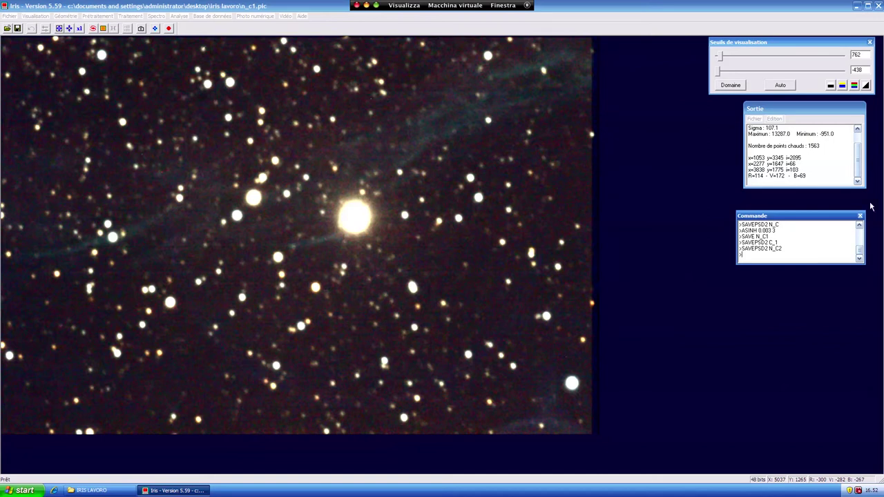
# Step: Close Iris and open the IRIS LAVORO folder on the desktop to locate n_c2.psd
pyautogui.click(879, 6)
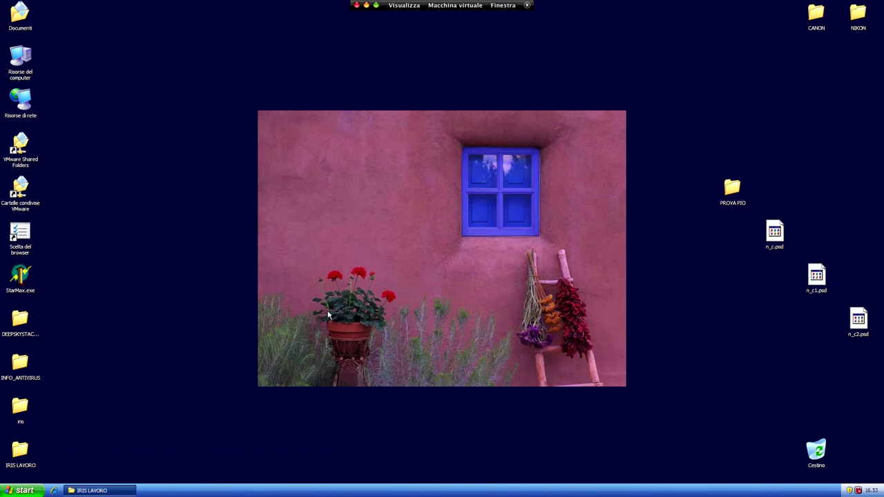
pyautogui.click(20, 453)
pyautogui.doubleClick(21, 453)
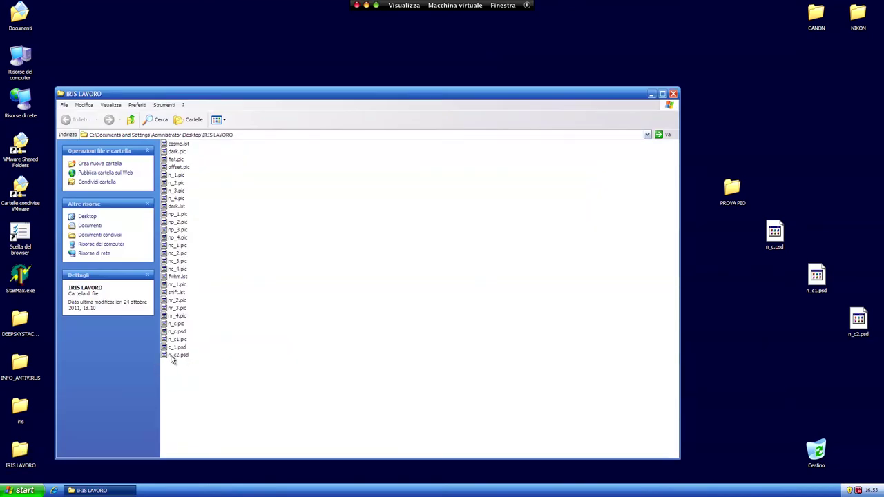
pyautogui.moveTo(168, 360)
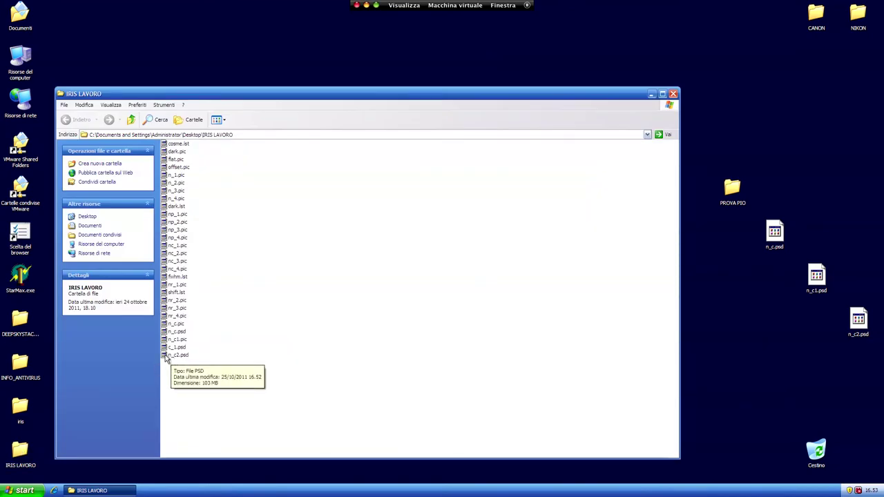
# Step: Check the folder's n_c2.psd and n_c.psd against their desktop copies, and move c_1.psd from the folder to the desktop
pyautogui.moveTo(166, 357)
pyautogui.mouseDown()
pyautogui.moveTo(438, 391)
pyautogui.moveTo(170, 356)
pyautogui.mouseUp()
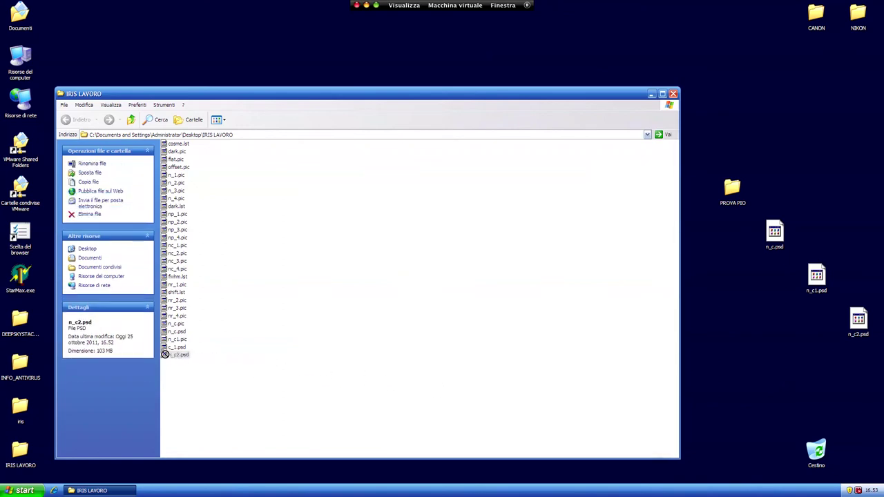
pyautogui.click(857, 323)
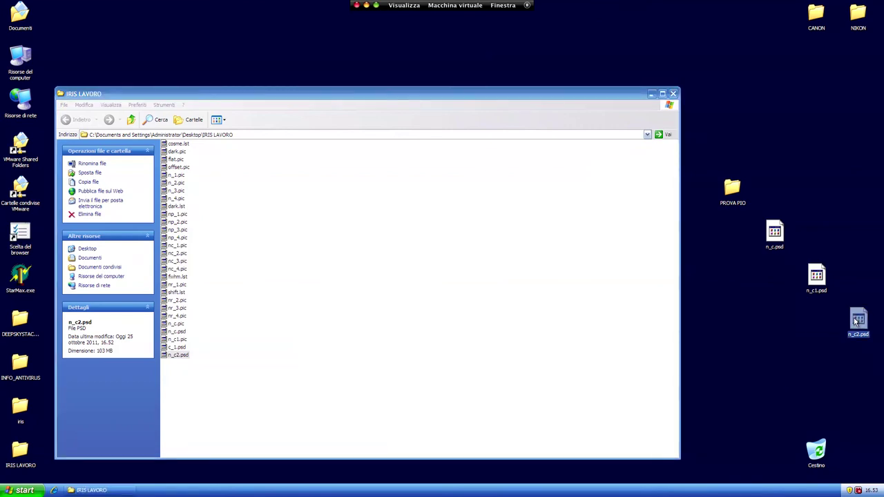
pyautogui.click(165, 348)
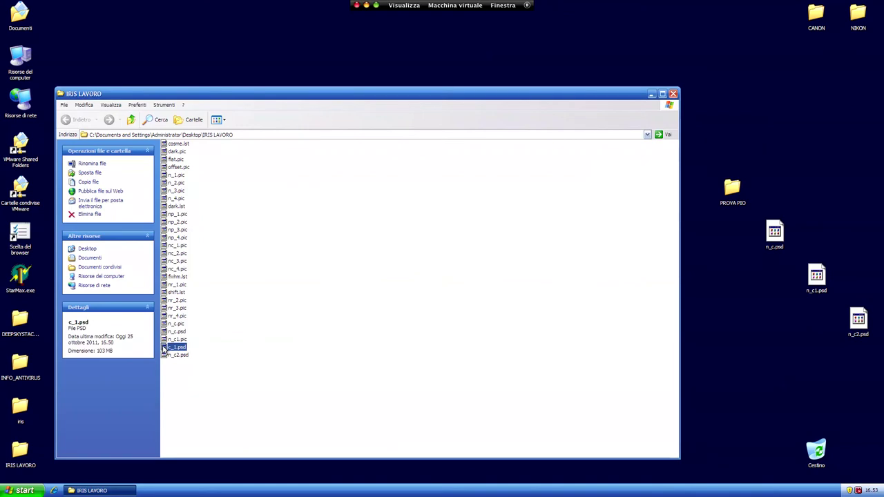
pyautogui.moveTo(165, 348); pyautogui.dragTo(808, 331)
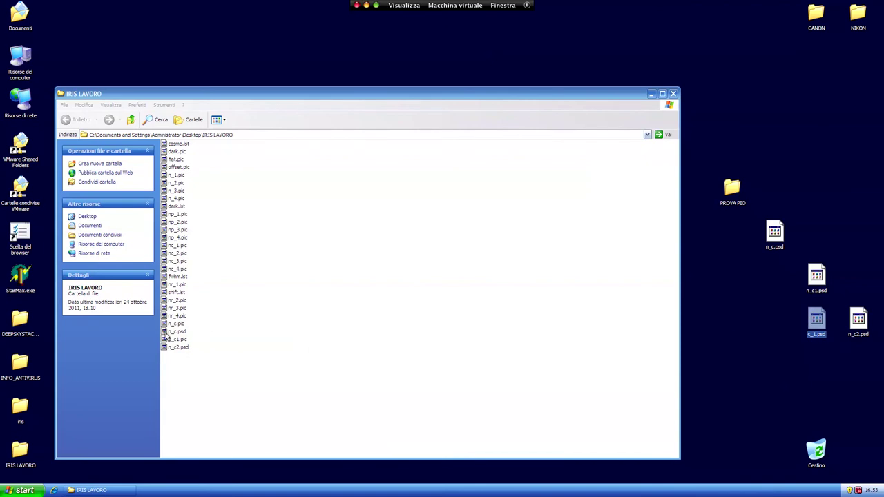
pyautogui.click(166, 333)
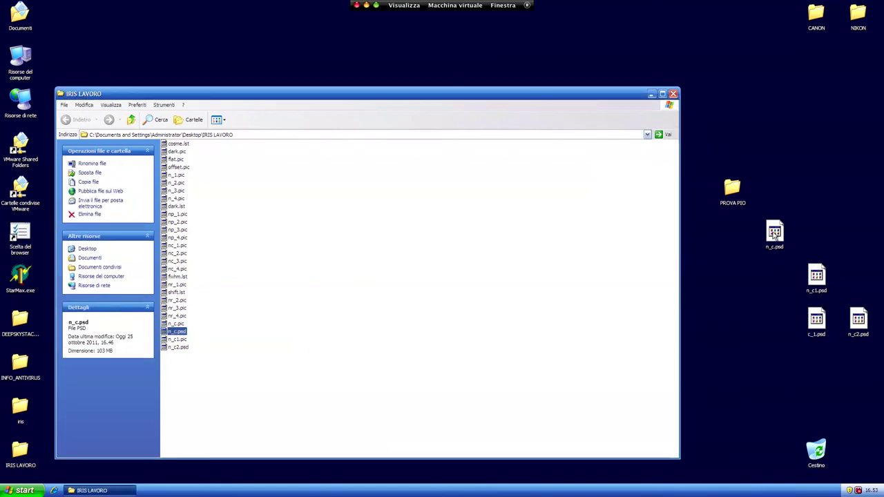
pyautogui.click(774, 234)
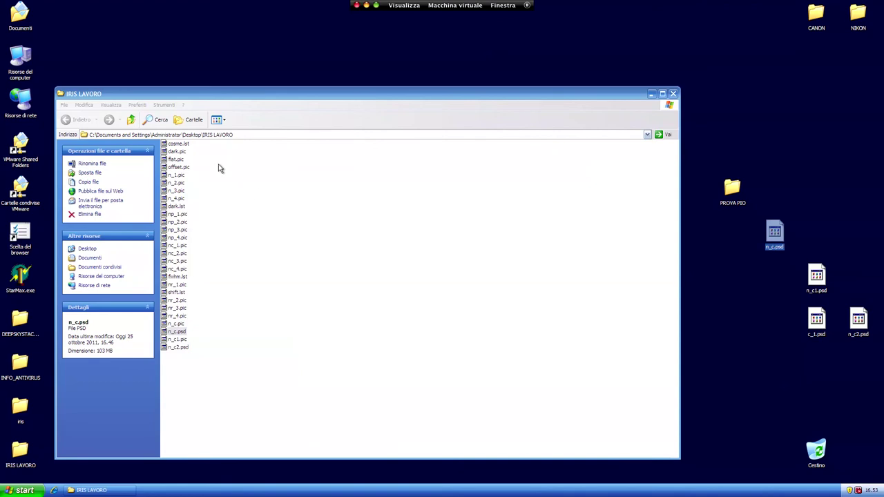
# Step: Delete every file from n_1.pic through n_c2.psd in the IRIS LAVORO folder
pyautogui.click(166, 176)
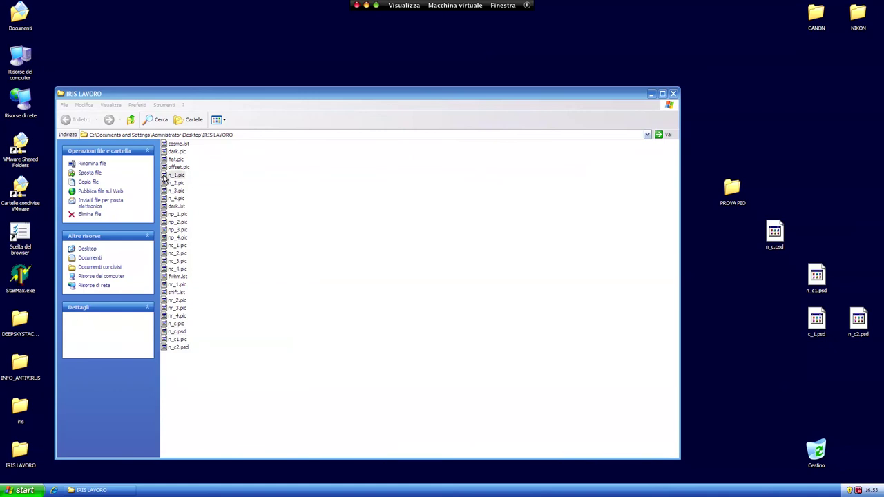
pyautogui.click(165, 347)
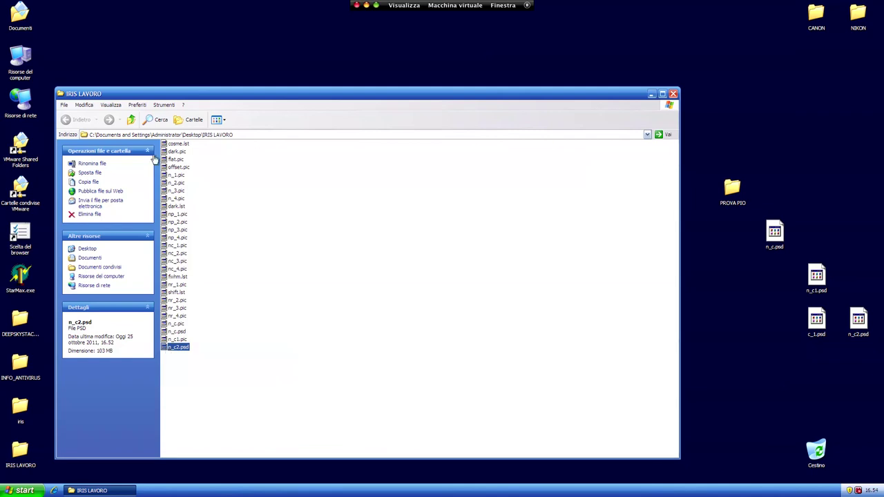
pyautogui.click(166, 177)
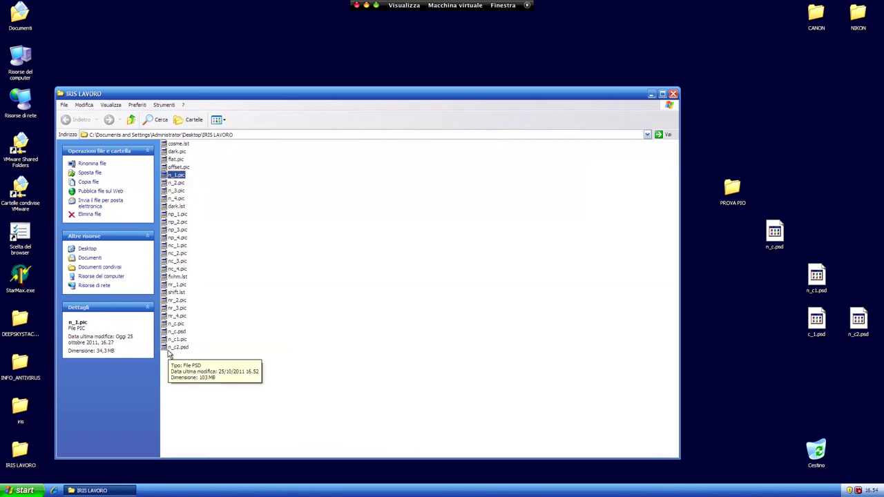
pyautogui.keyDown('shift'); pyautogui.click(166, 347); pyautogui.keyUp('shift')
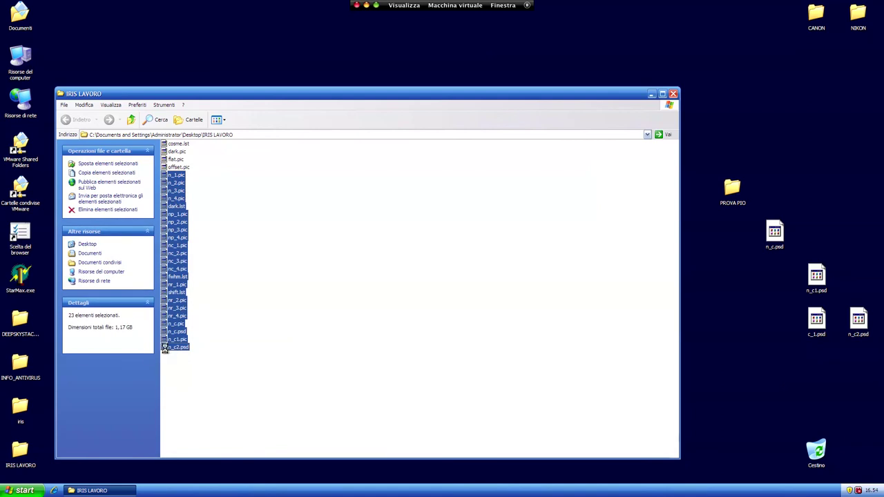
pyautogui.rightClick(165, 348)
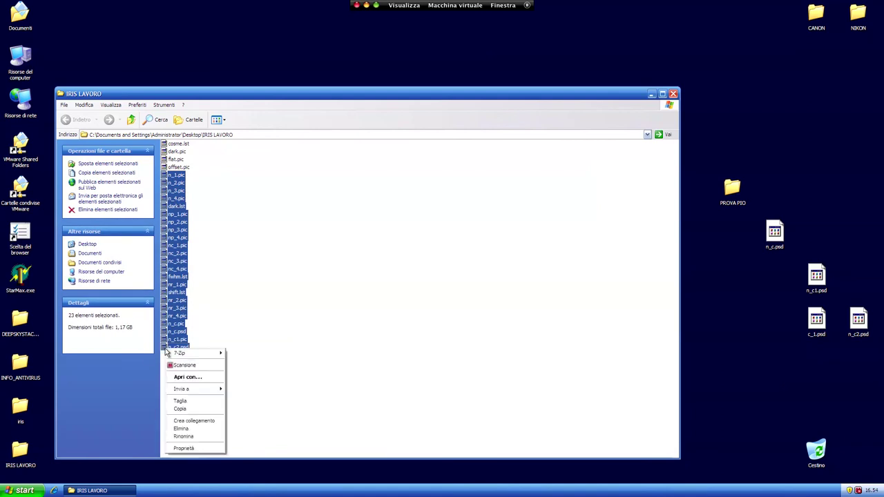
pyautogui.click(181, 428)
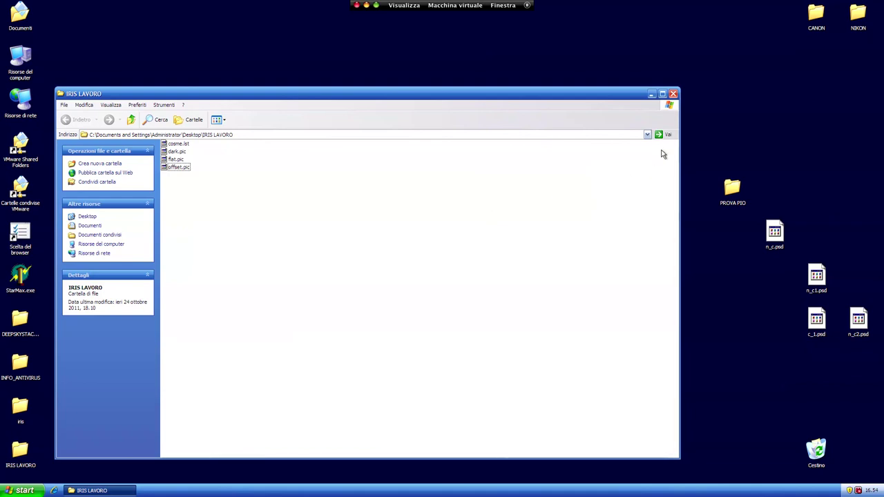
pyautogui.press('super+Tab')
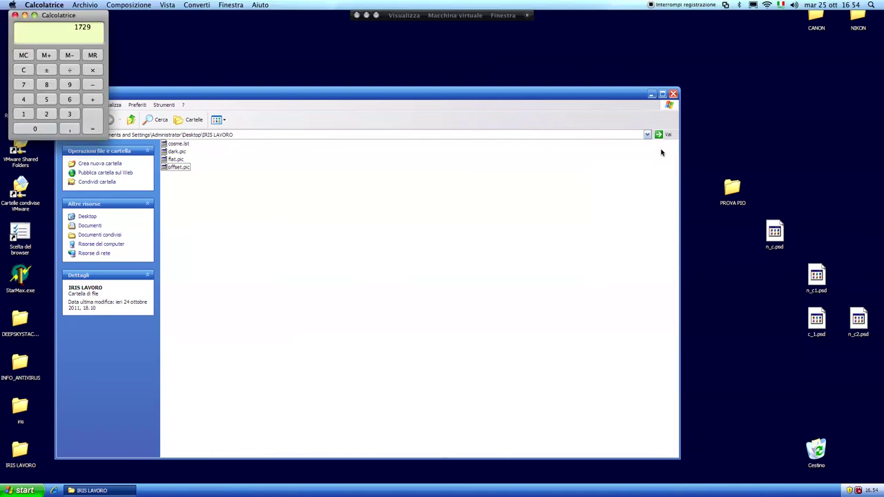
pyautogui.press('super+Tab')
pyautogui.press('super+Tab')
pyautogui.press('super+Tab')
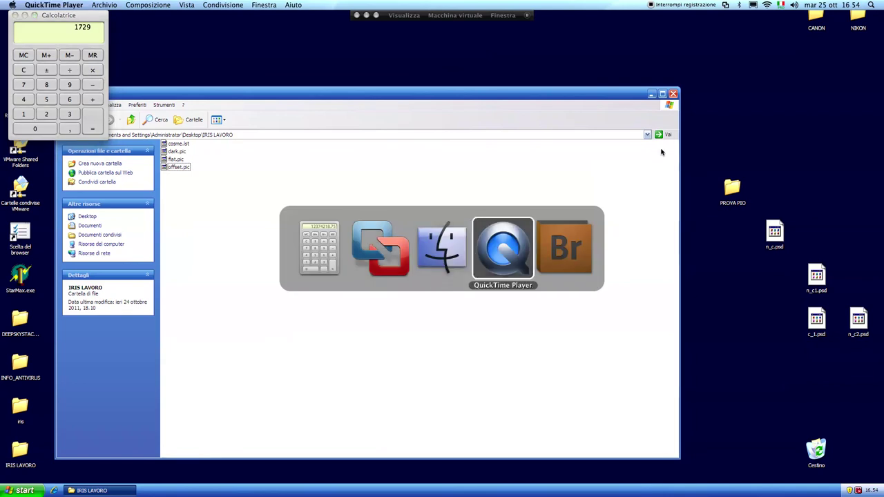